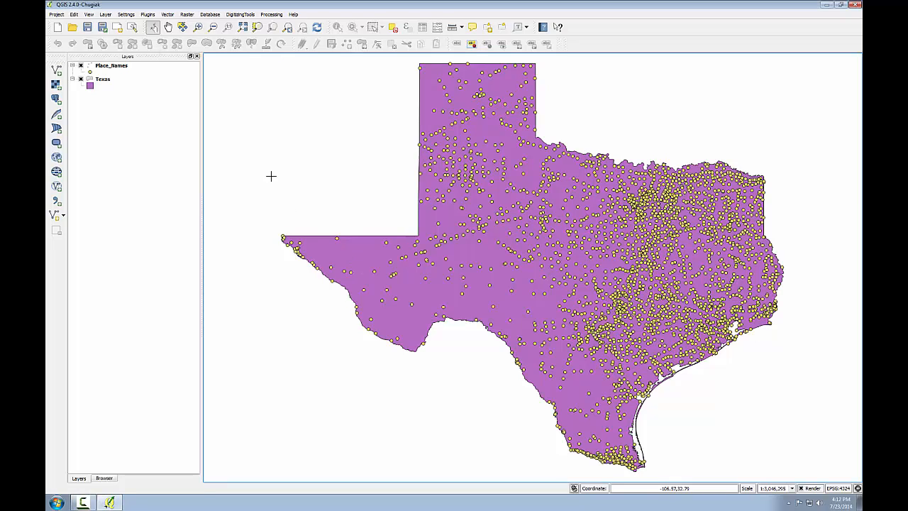
# Step: Enable the installed Heatmap plugin
pyautogui.click(148, 15)
pyautogui.click(152, 22)
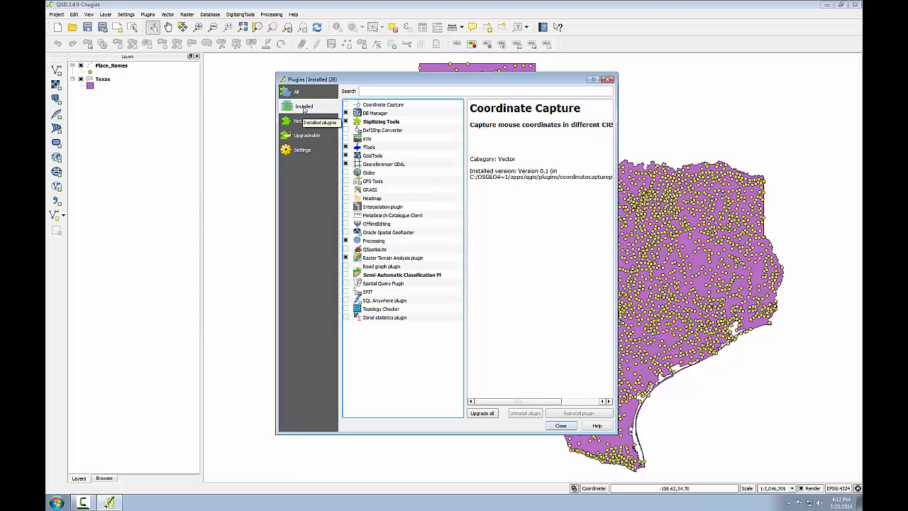
pyautogui.click(346, 200)
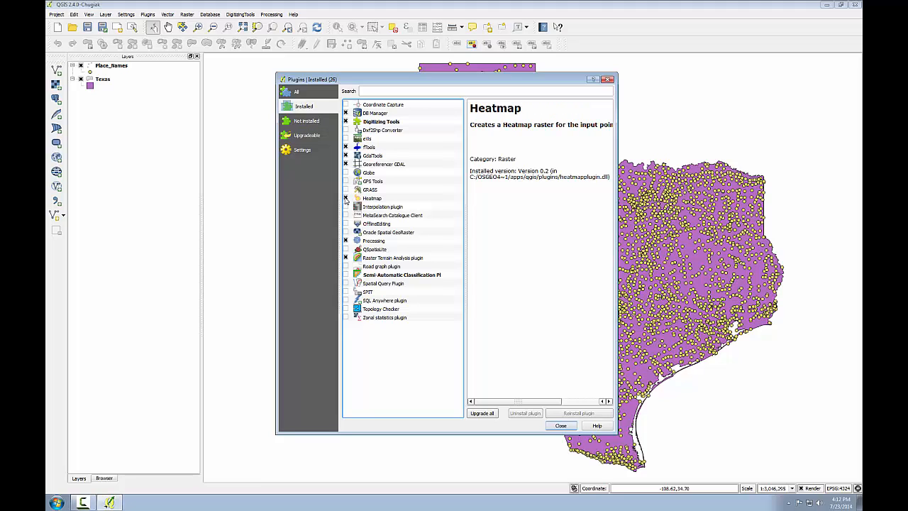
pyautogui.click(572, 428)
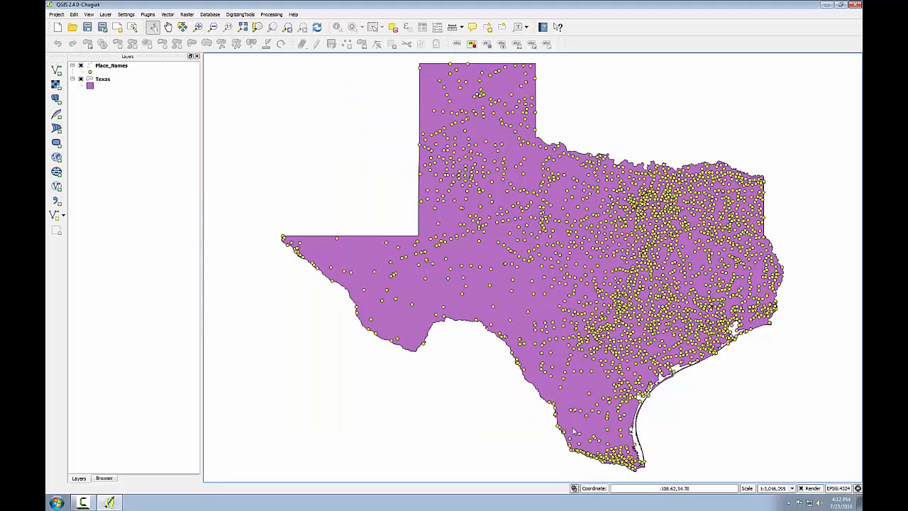
# Step: Generate a GeoTIFF heatmap from the Place_Names layer with an 80000-meter radius, saved as TownDensity.tif in the MyData folder
pyautogui.click(186, 14)
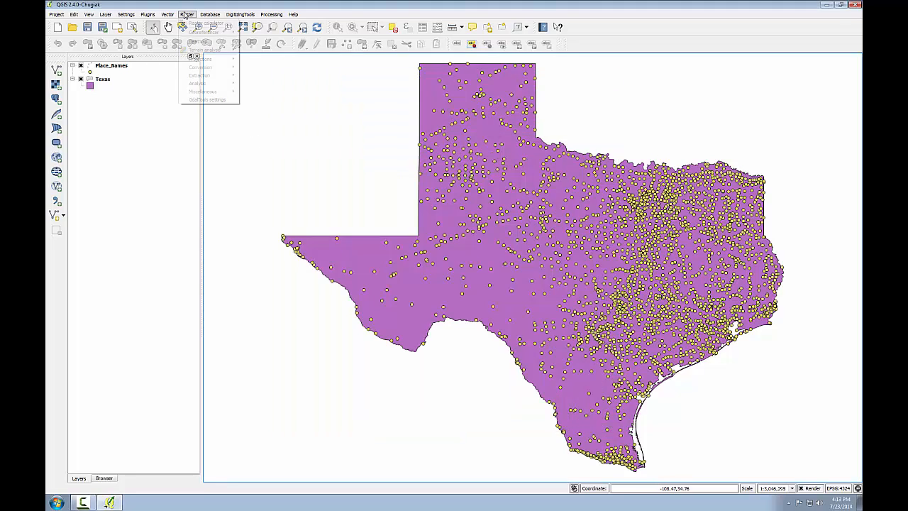
pyautogui.moveTo(201, 43)
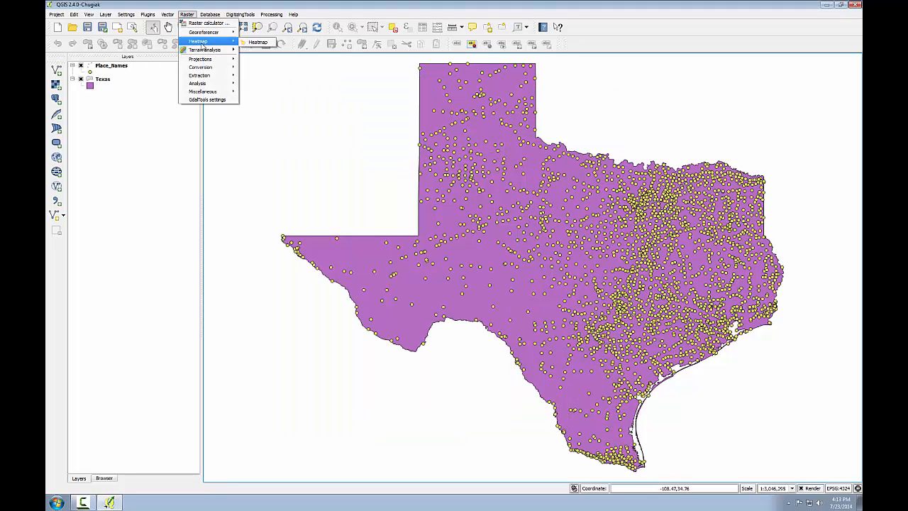
pyautogui.click(255, 42)
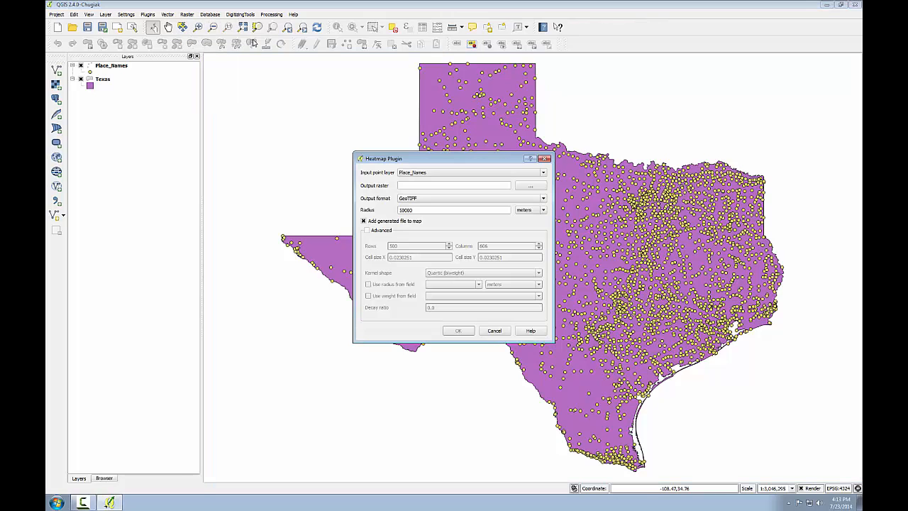
pyautogui.moveTo(391, 158); pyautogui.dragTo(351, 107)
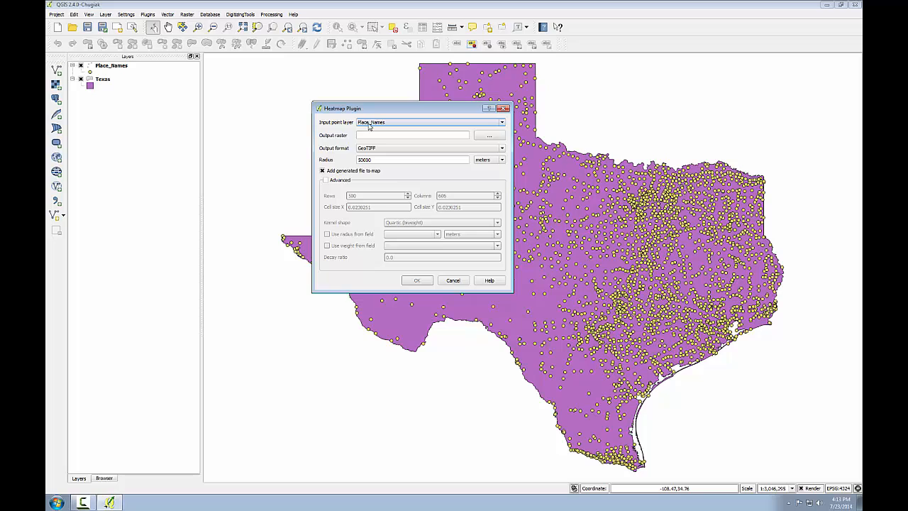
pyautogui.click(489, 135)
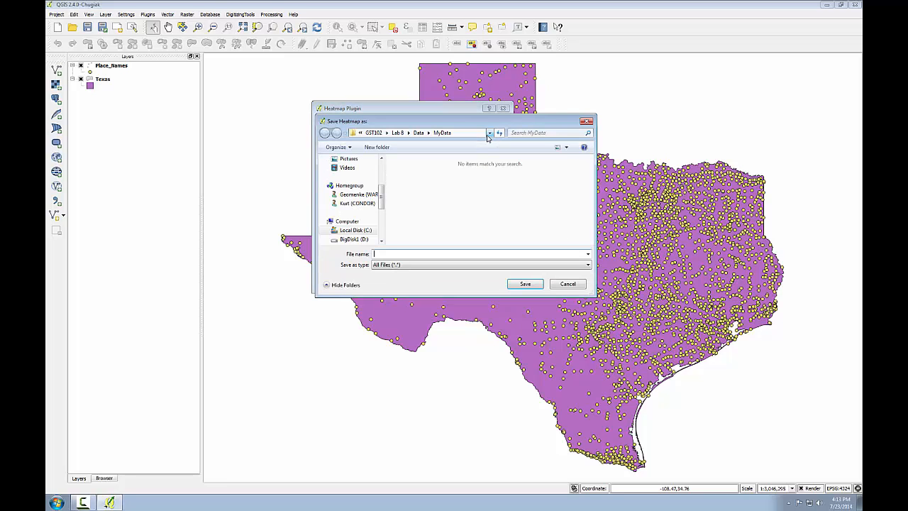
pyautogui.write('TownDensity.tif')
pyautogui.press('Return')
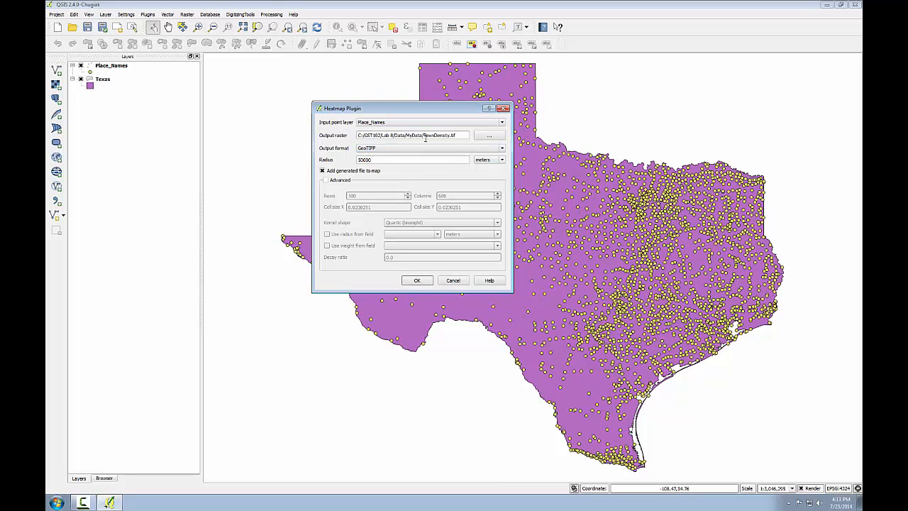
pyautogui.click(360, 160)
pyautogui.click(418, 281)
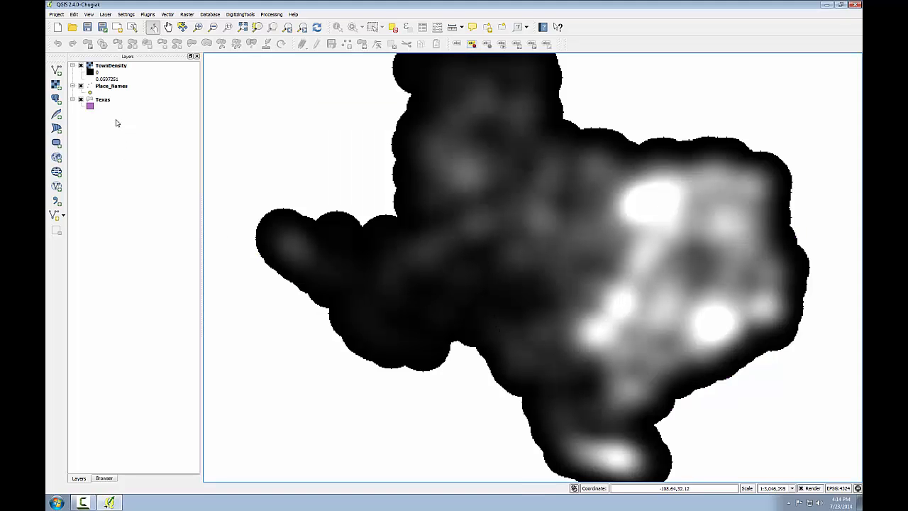
# Step: Move the TownDensity raster below the Texas layer and set the fill style of Texas to No Brush
pyautogui.moveTo(120, 69); pyautogui.dragTo(80, 102)
pyautogui.click(104, 80)
pyautogui.doubleClick(104, 82)
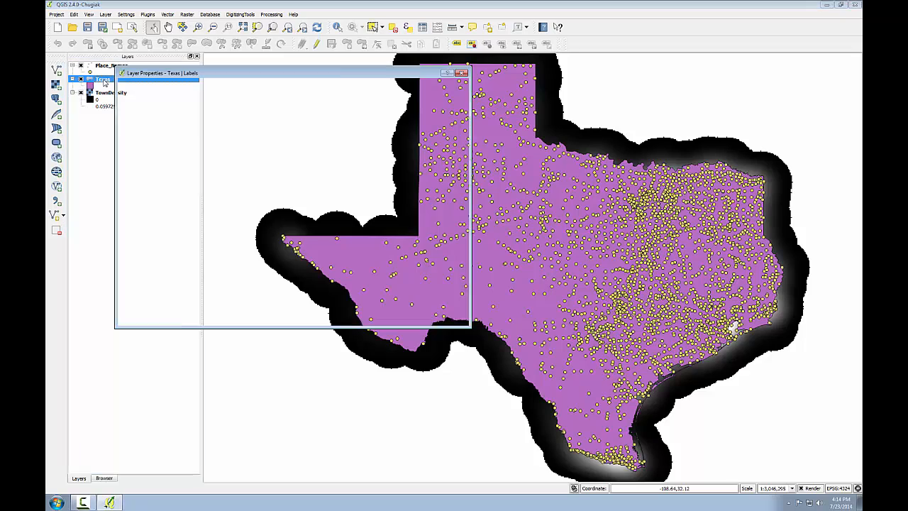
pyautogui.click(138, 102)
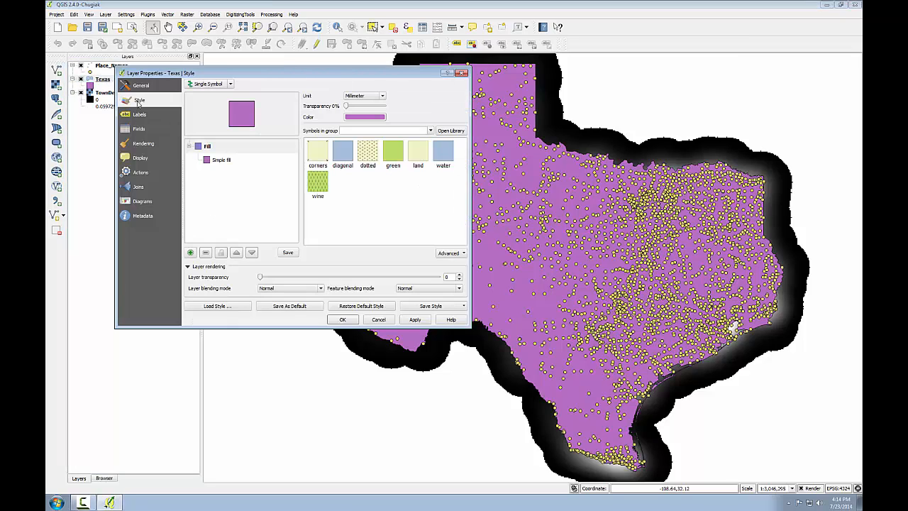
pyautogui.click(223, 162)
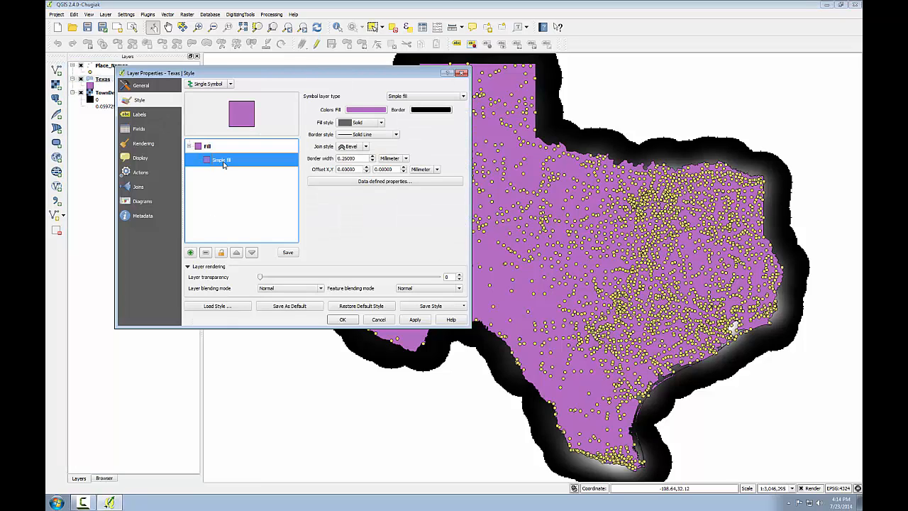
pyautogui.click(359, 122)
pyautogui.click(369, 137)
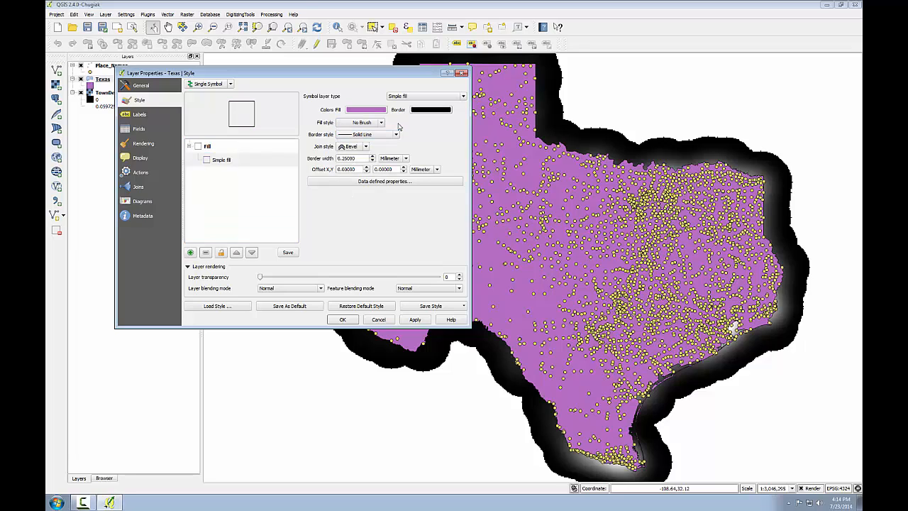
# Step: Set the Texas layer's border color to yellow and apply the style
pyautogui.click(431, 110)
pyautogui.click(278, 169)
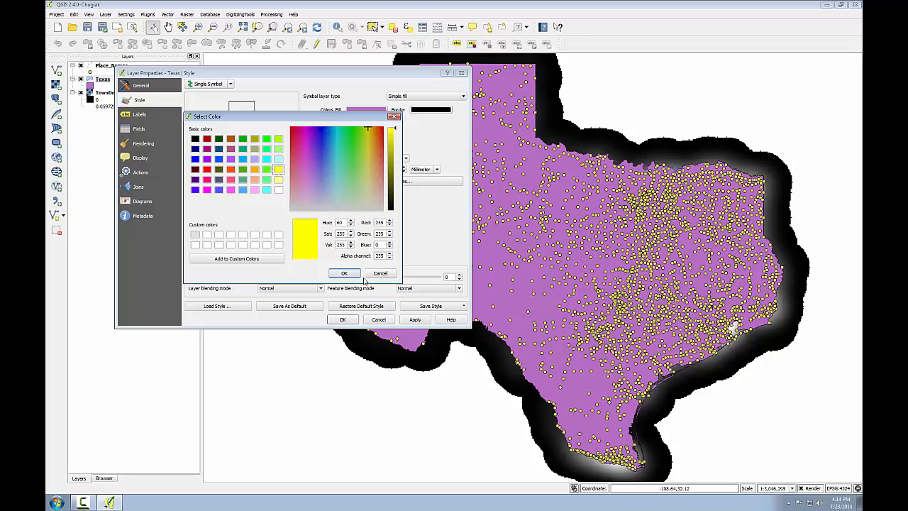
pyautogui.click(344, 273)
pyautogui.click(343, 320)
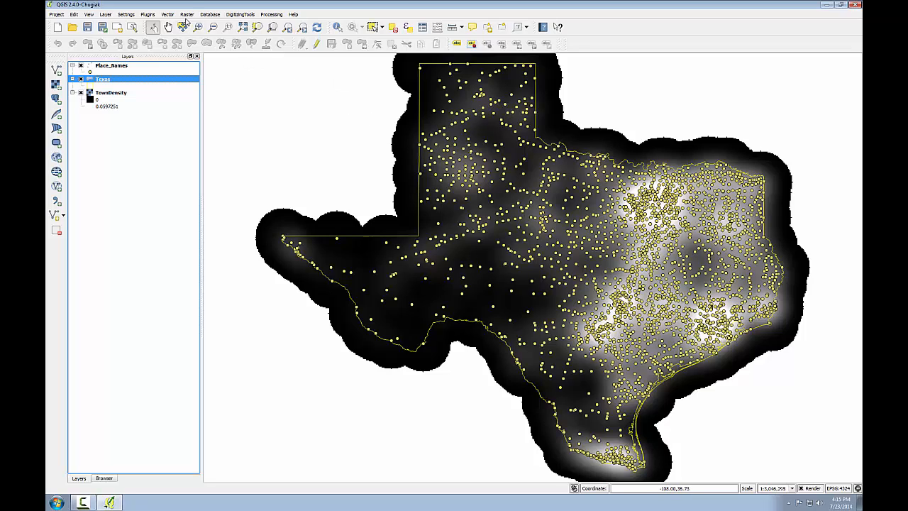
# Step: Set up another heatmap of Place_Names, with advanced options enabled and weights taken from the POPULATION field
pyautogui.click(186, 14)
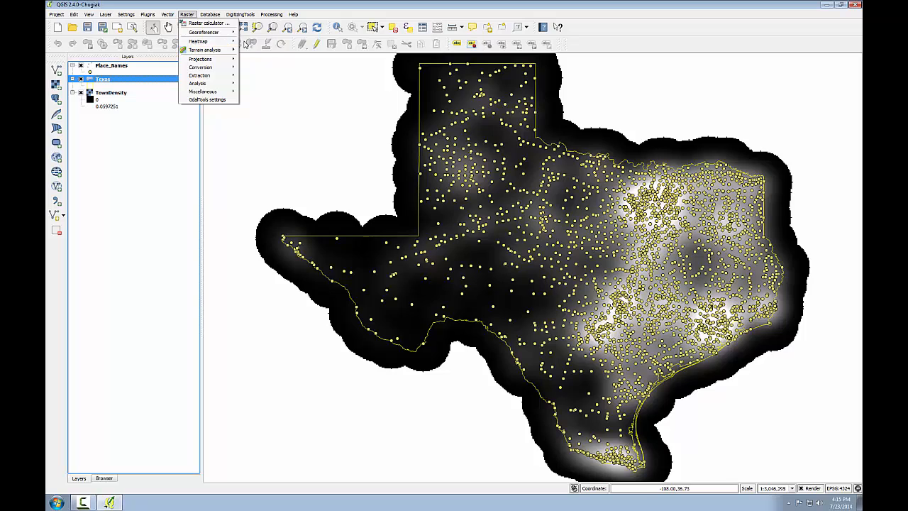
pyautogui.moveTo(213, 41)
pyautogui.click(252, 41)
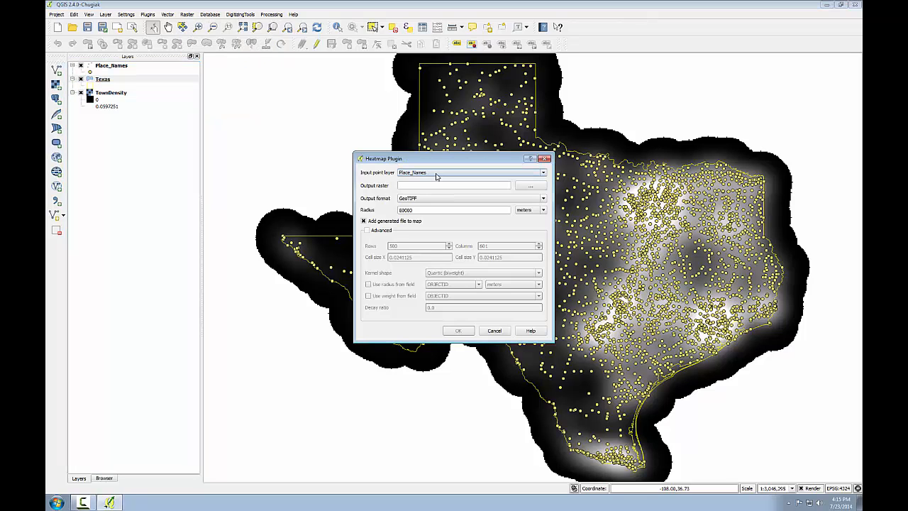
pyautogui.click(373, 232)
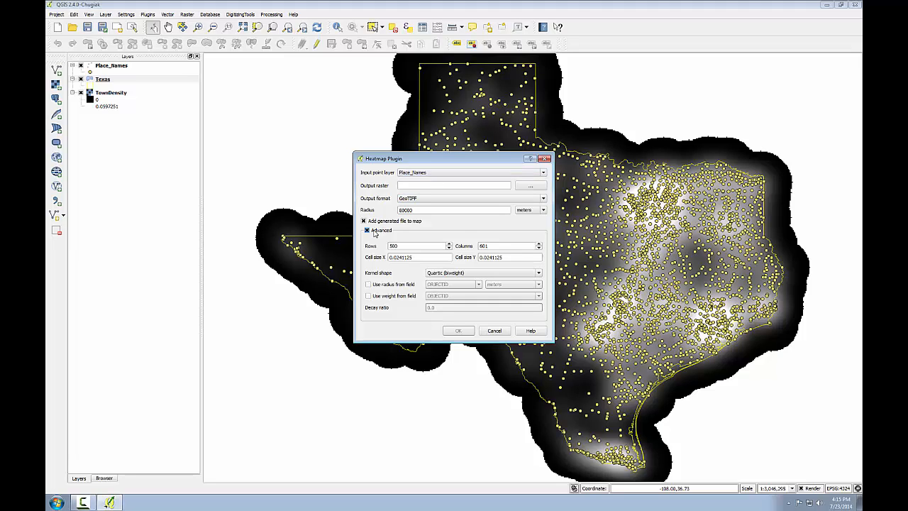
pyautogui.click(368, 296)
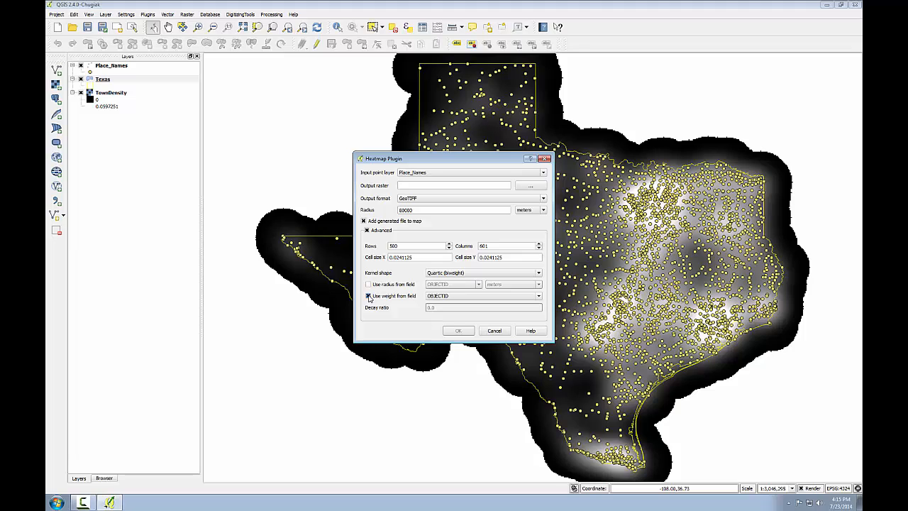
pyautogui.click(539, 297)
pyautogui.moveTo(539, 323)
pyautogui.mouseDown()
pyautogui.moveTo(539, 339)
pyautogui.moveTo(536, 315)
pyautogui.moveTo(541, 325)
pyautogui.mouseUp()
pyautogui.click(461, 348)
# Step: Set the heatmap's output raster to TownPopDensity.tif in the MyData folder and generate it
pyautogui.click(531, 185)
pyautogui.click(465, 244)
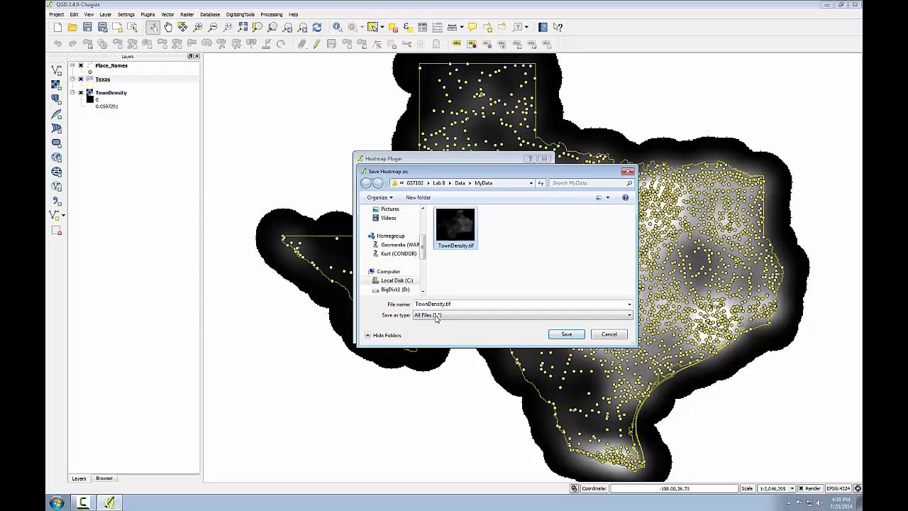
pyautogui.click(430, 304)
pyautogui.write('Top')
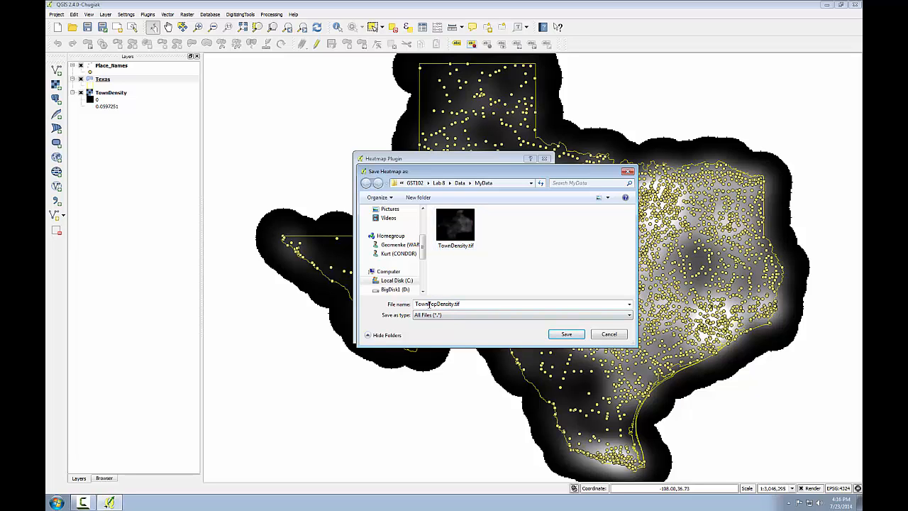
pyautogui.click(565, 334)
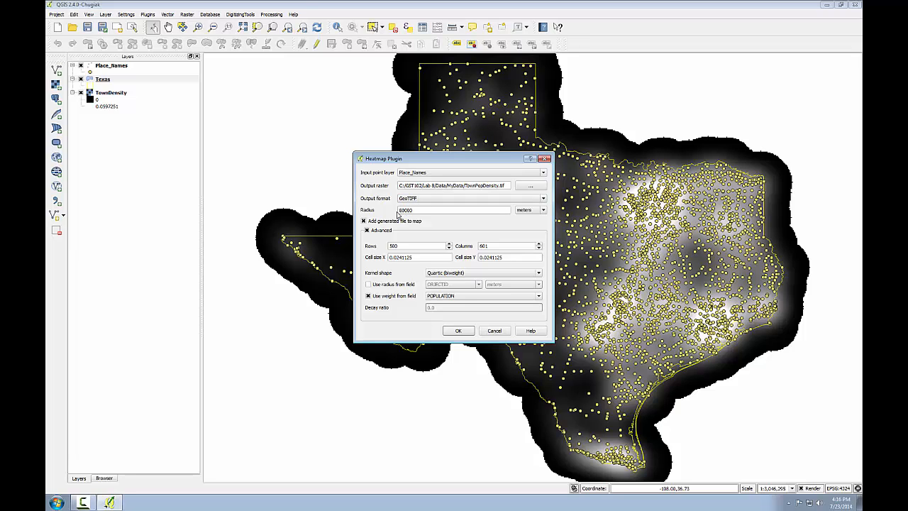
pyautogui.click(458, 331)
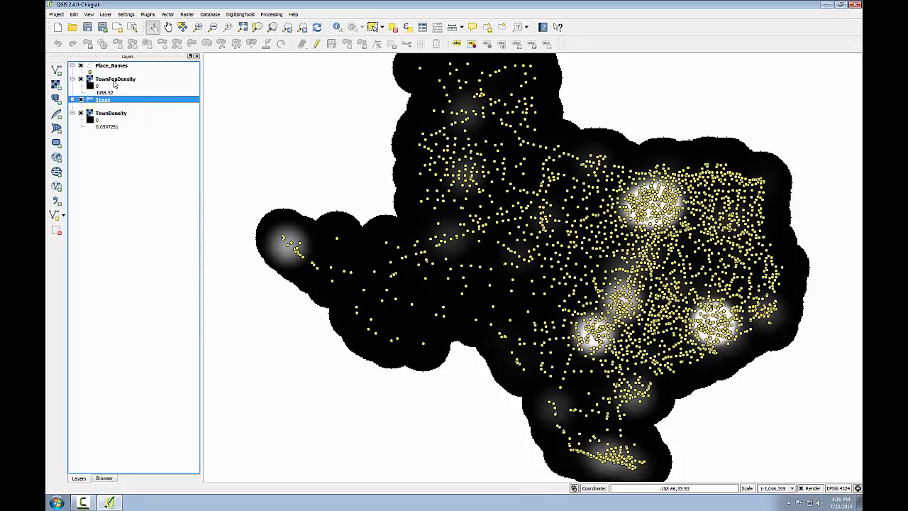
# Step: Move the TownPopDensity raster below the Texas layer and toggle its visibility to compare it with TownDensity
pyautogui.moveTo(114, 84)
pyautogui.mouseDown()
pyautogui.moveTo(85, 95)
pyautogui.moveTo(127, 86)
pyautogui.moveTo(81, 105)
pyautogui.mouseUp()
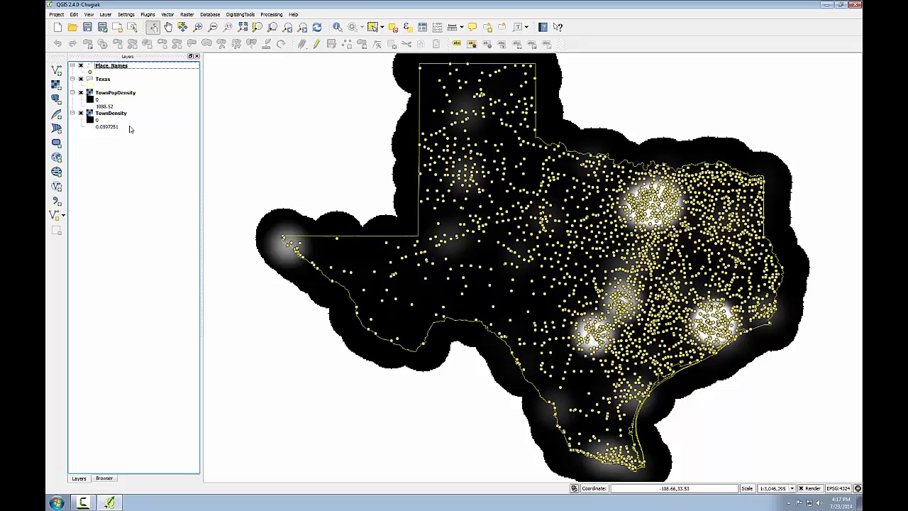
pyautogui.click(81, 93)
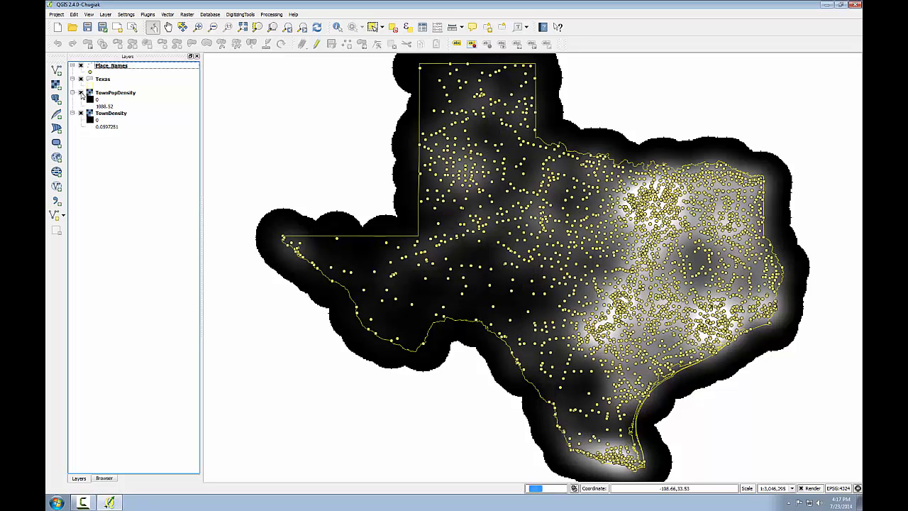
pyautogui.click(81, 93)
pyautogui.click(81, 93)
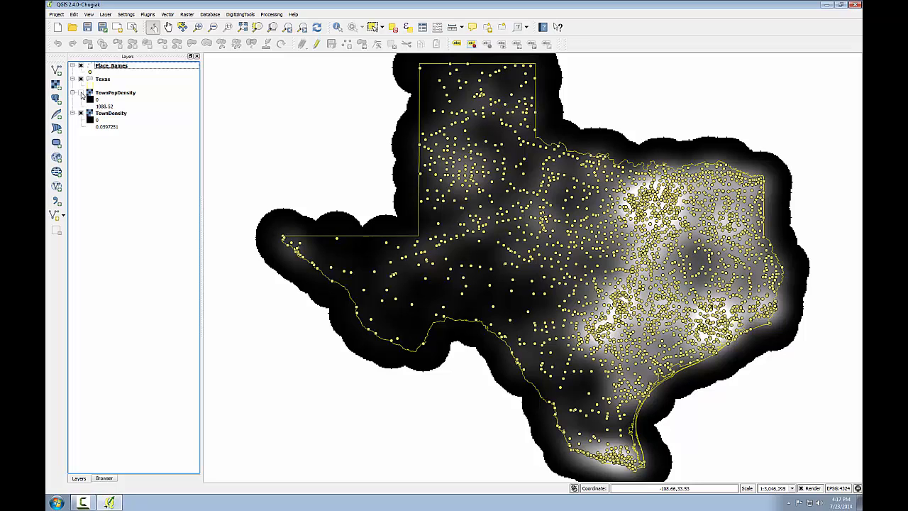
pyautogui.click(80, 93)
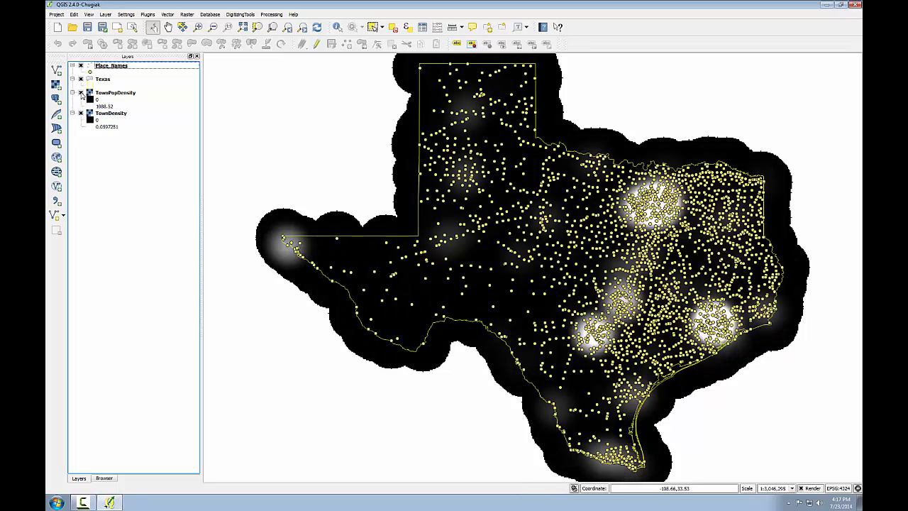